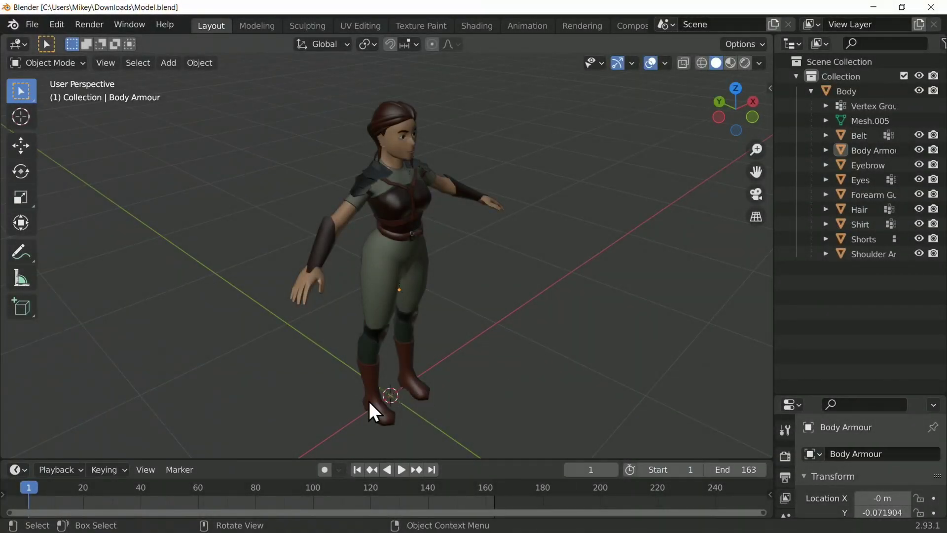
Step: Start an FBX (.fbx) export of the Blender character from the File > Export menu
left_click(32, 27)
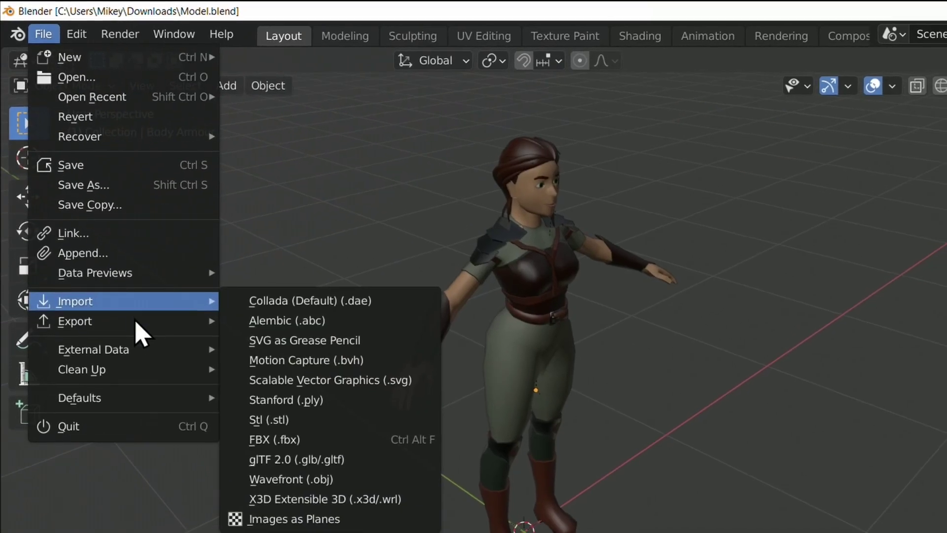
mouse_move(63, 269)
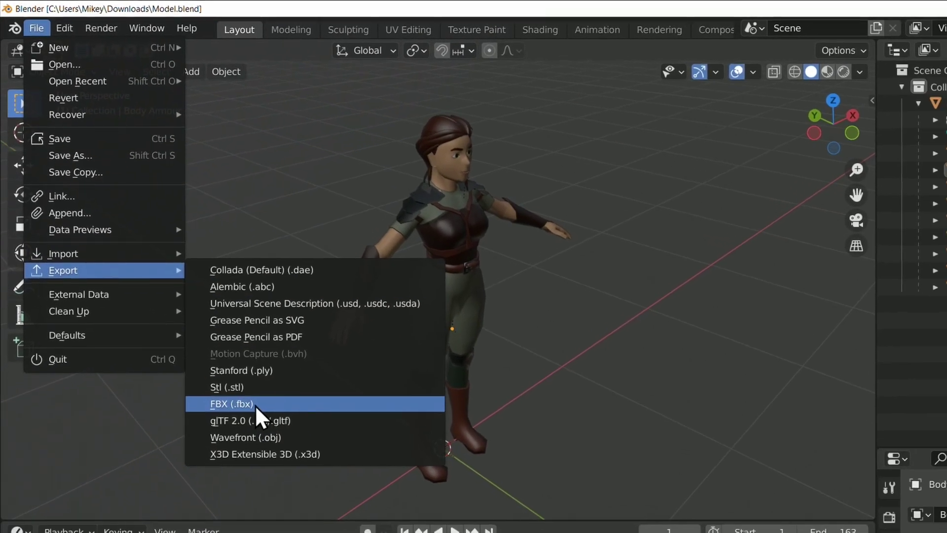
left_click(266, 422)
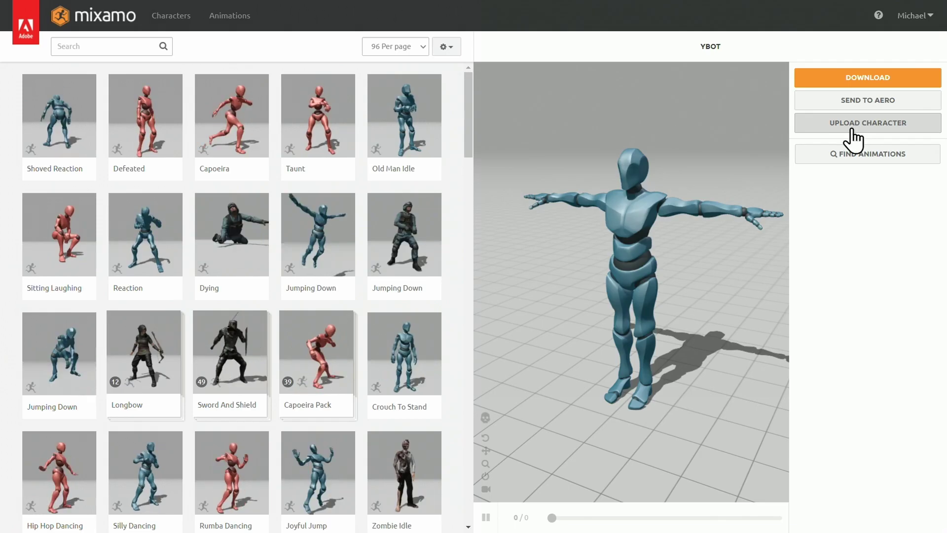
Step: Upload the exported Model.fbx file to Mixamo as a new character
left_click(853, 127)
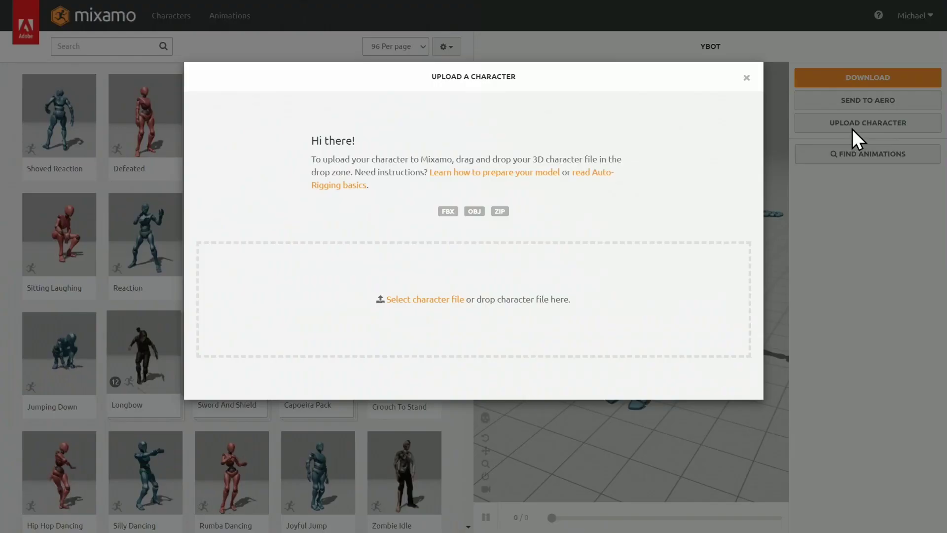
left_click(437, 299)
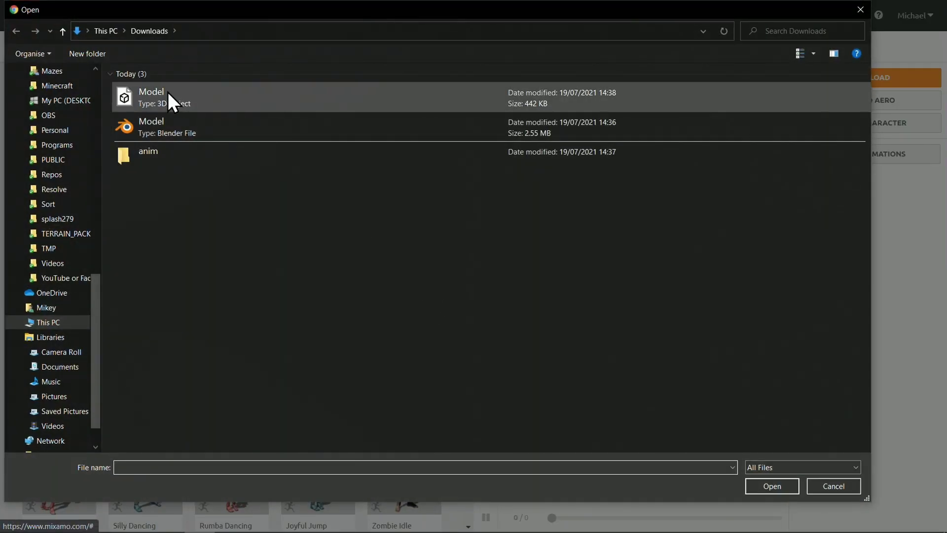
left_click(138, 93)
double_click(173, 98)
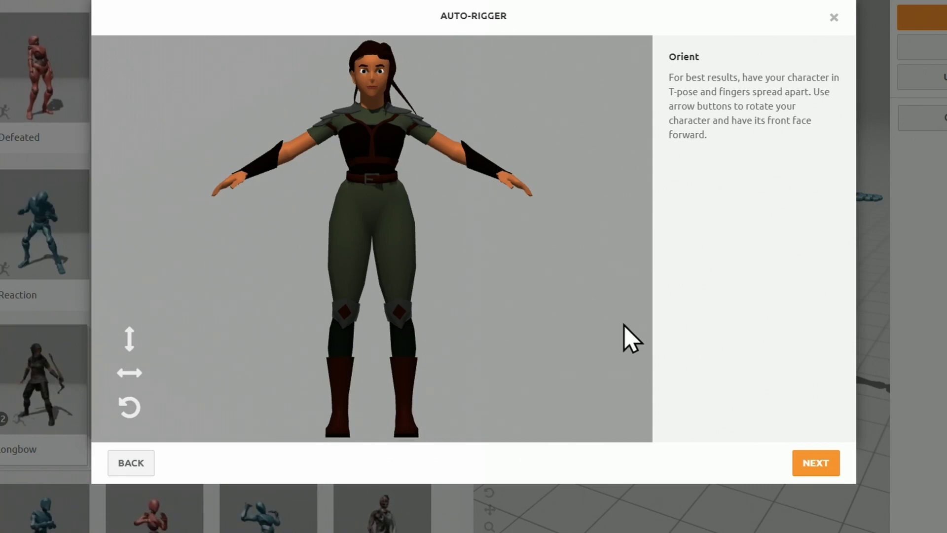
Step: Rotate the character two quarter turns to fix its orientation, then continue
left_click(128, 407)
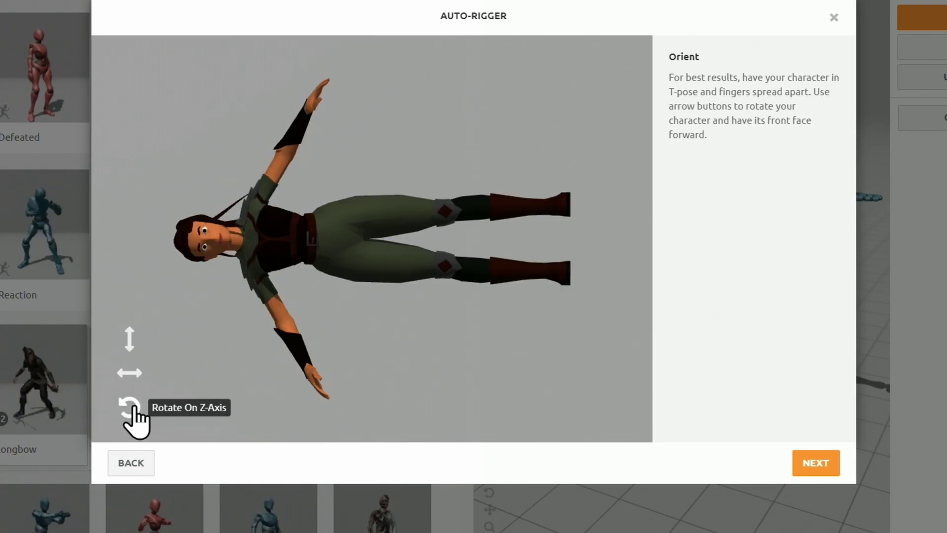
left_click(129, 407)
left_click(129, 407)
left_click(816, 463)
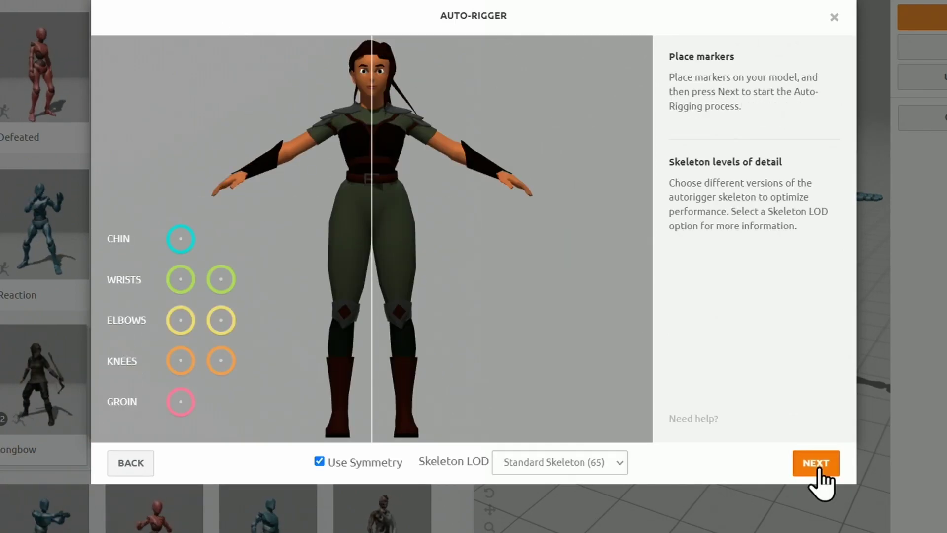
Step: Place the chin, wrist, elbow, knee and groin markers on the character's body
left_click_drag(180, 238, 371, 93)
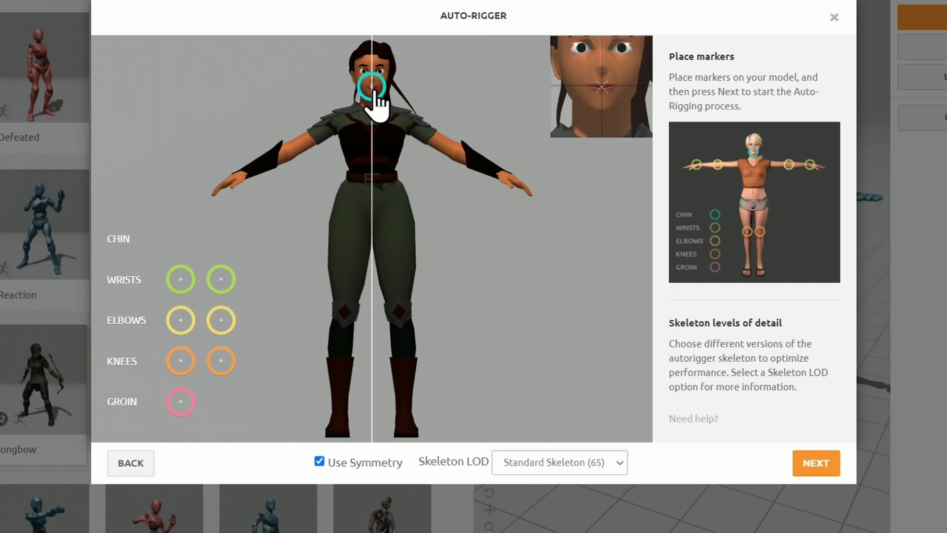
left_click_drag(180, 279, 244, 172)
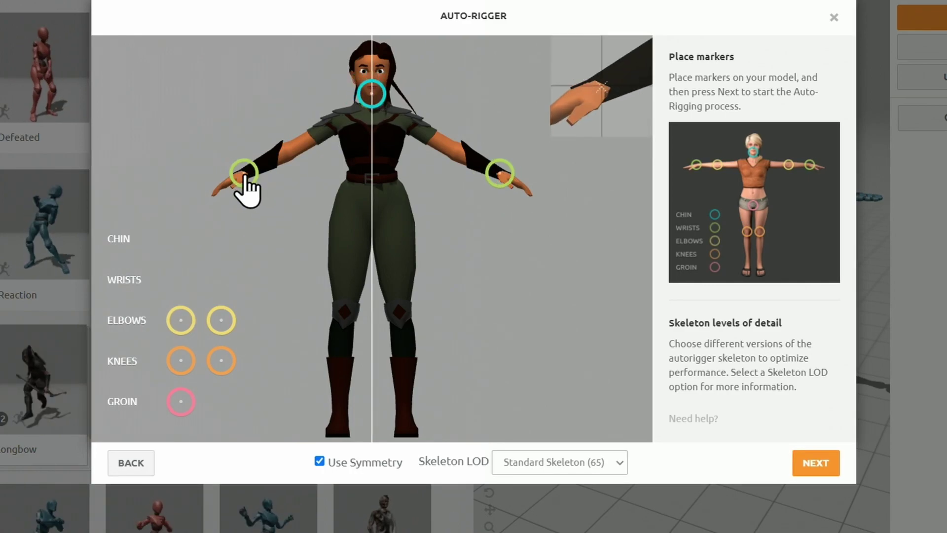
left_click_drag(181, 320, 289, 150)
left_click_drag(180, 361, 346, 311)
left_click_drag(180, 401, 371, 223)
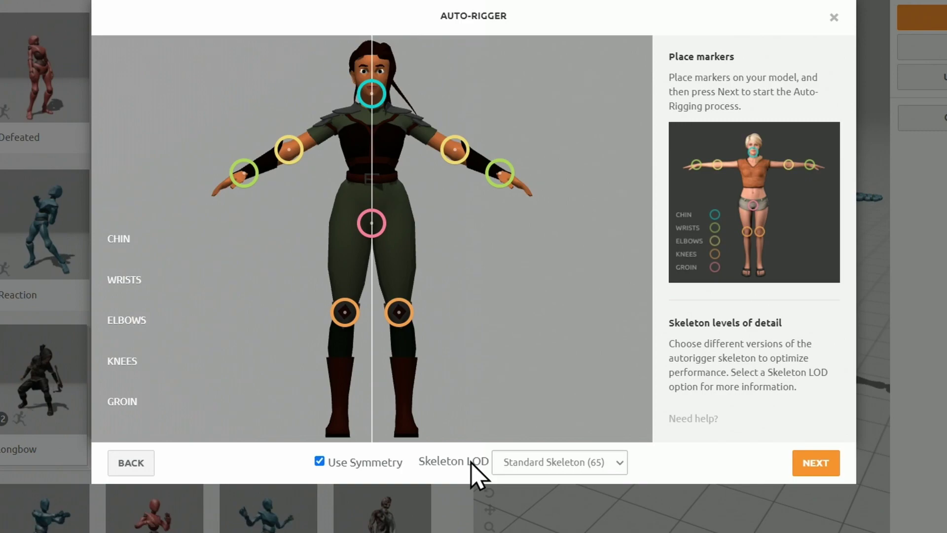
Step: Choose the skeleton level of detail and start auto-rigging
left_click(550, 463)
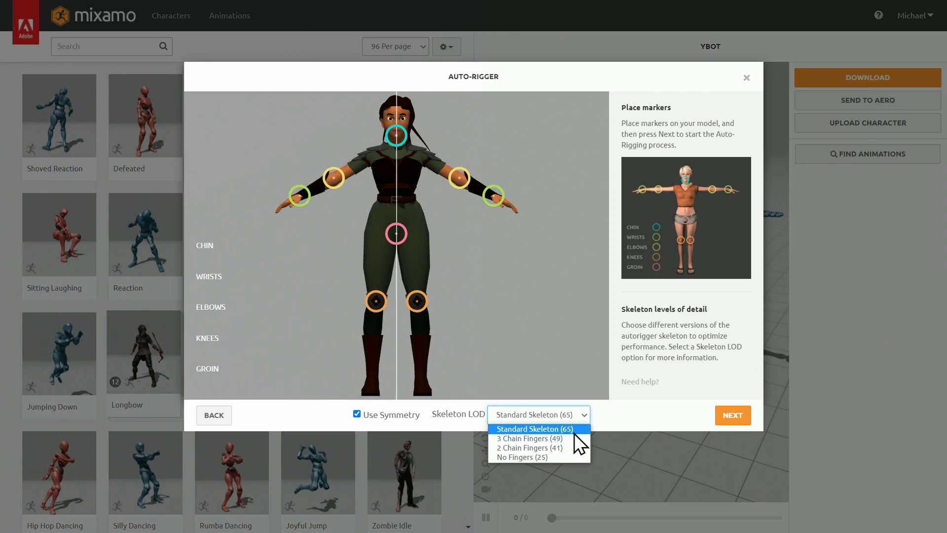
left_click(574, 433)
left_click(732, 415)
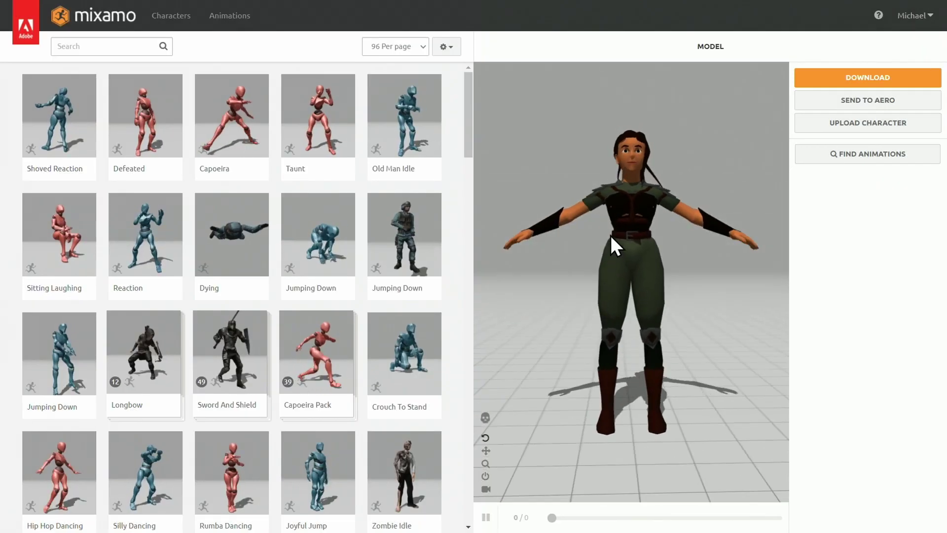
Step: Inspect the rigged character from all sides and set the Walking animation to In Place
mouse_move(610, 234)
left_mouse_down()
mouse_move(659, 223)
mouse_move(708, 271)
mouse_move(692, 268)
left_mouse_up()
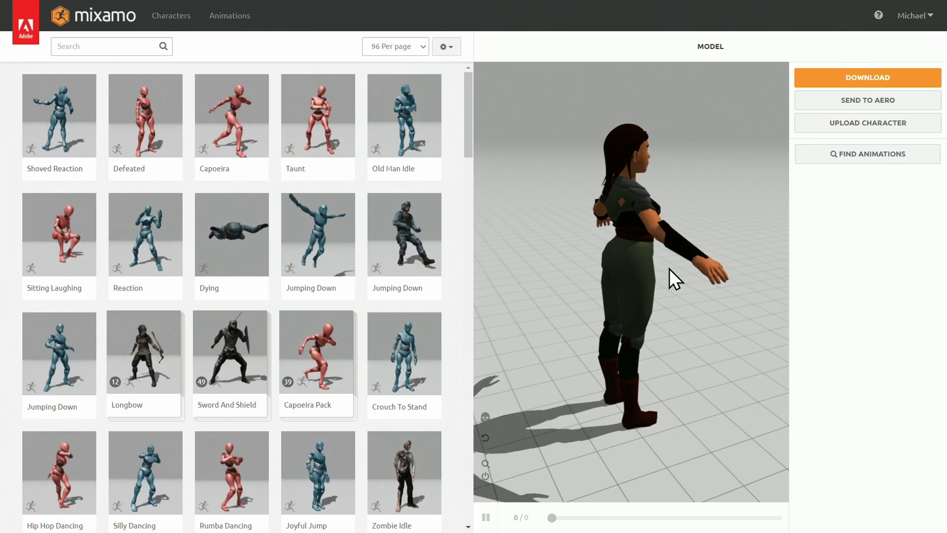
mouse_move(669, 269)
left_mouse_down()
mouse_move(654, 286)
mouse_move(570, 289)
mouse_move(535, 262)
mouse_move(680, 250)
mouse_move(666, 233)
mouse_move(634, 223)
left_mouse_up()
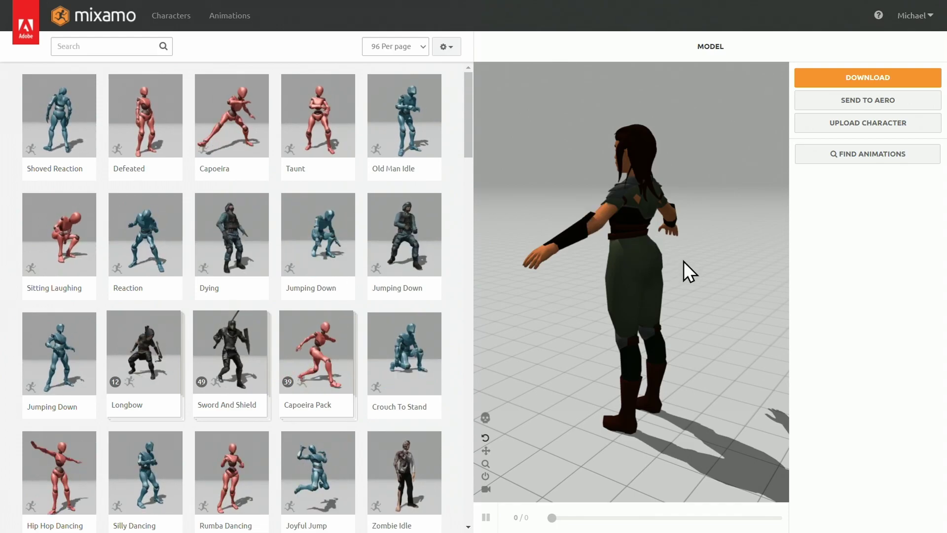
mouse_move(648, 255)
left_mouse_down()
mouse_move(609, 224)
mouse_move(626, 204)
mouse_move(686, 266)
mouse_move(765, 254)
mouse_move(717, 295)
mouse_move(683, 253)
mouse_move(585, 181)
left_mouse_up()
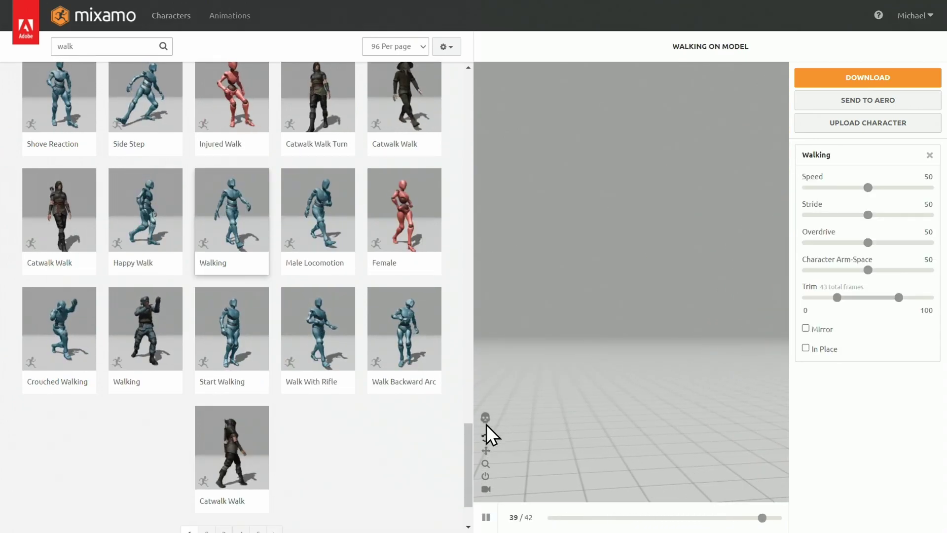
left_click(486, 437)
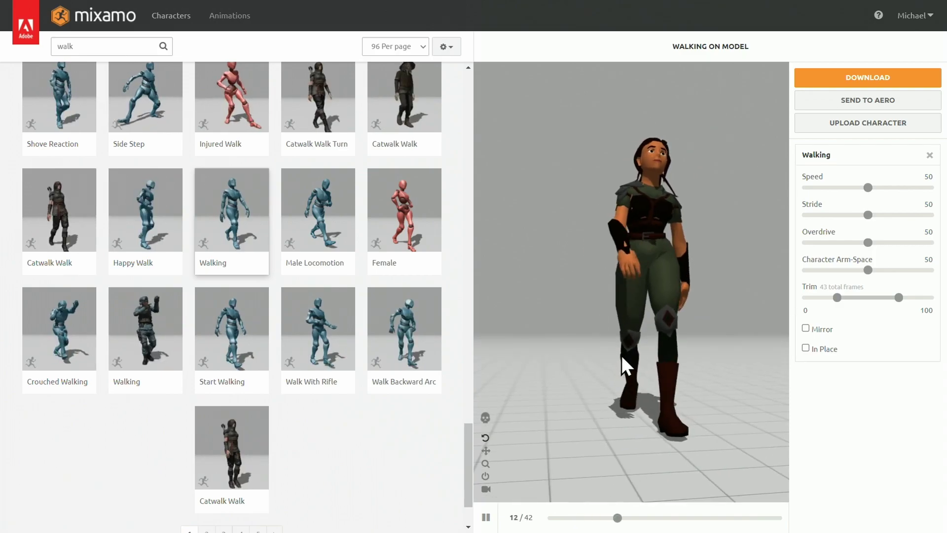
scroll(651, 343, "down", 5)
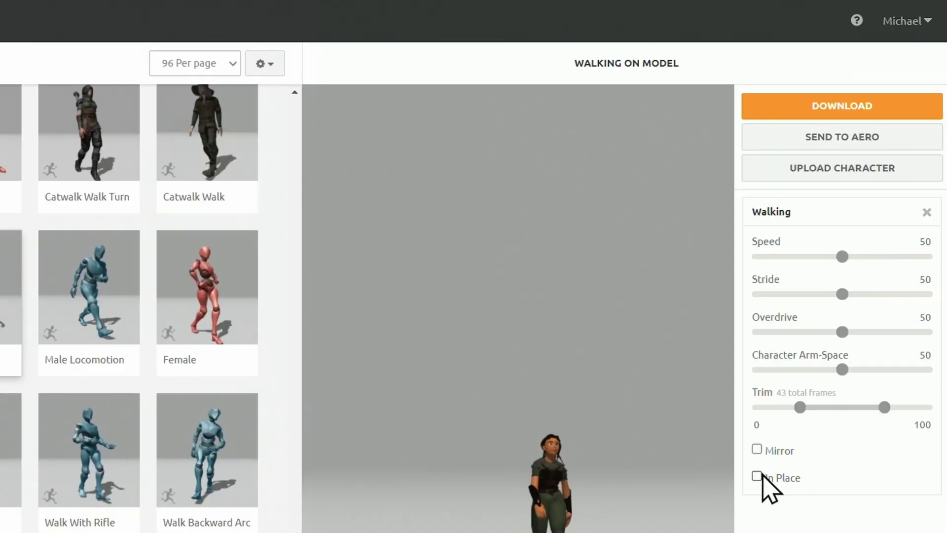
left_click(756, 476)
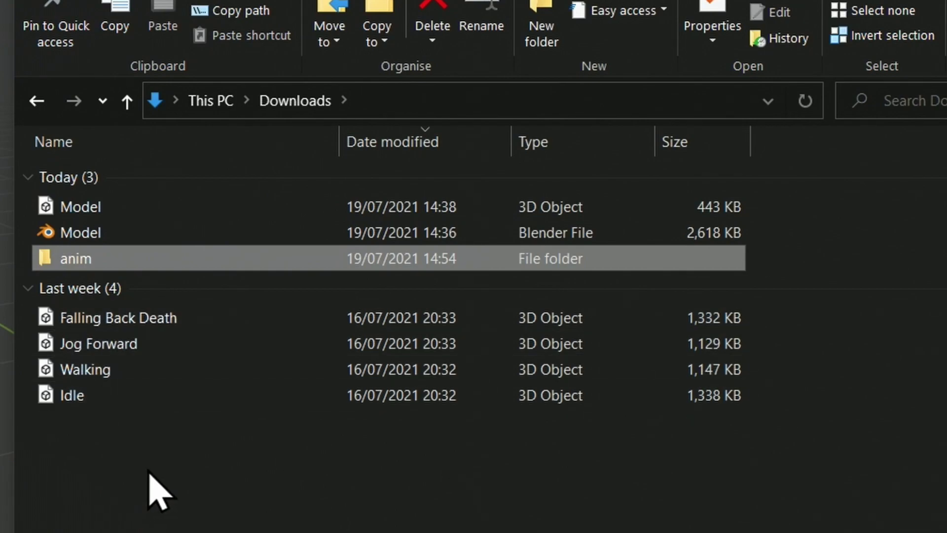
Step: Move the four downloaded animation files into the anim folder and open it
left_click_drag(155, 489, 143, 338)
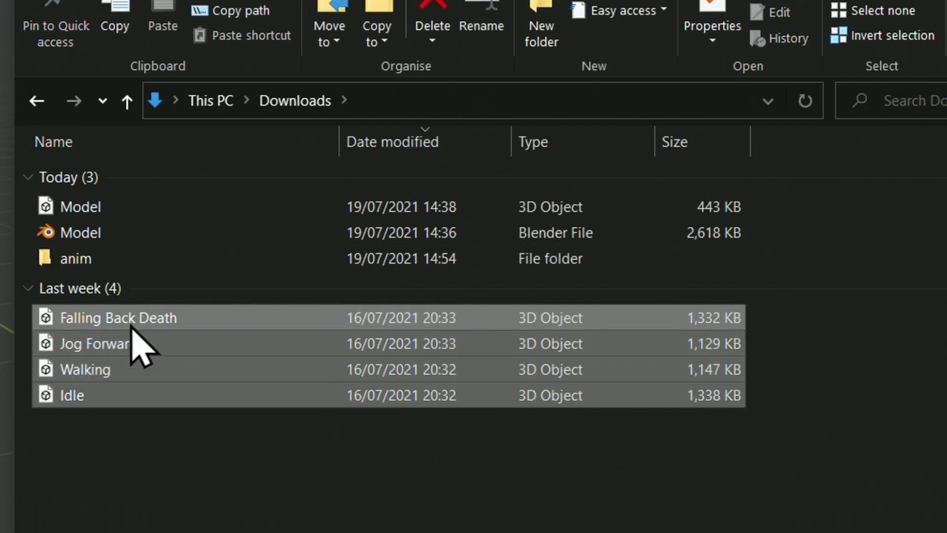
left_click_drag(141, 348, 99, 261)
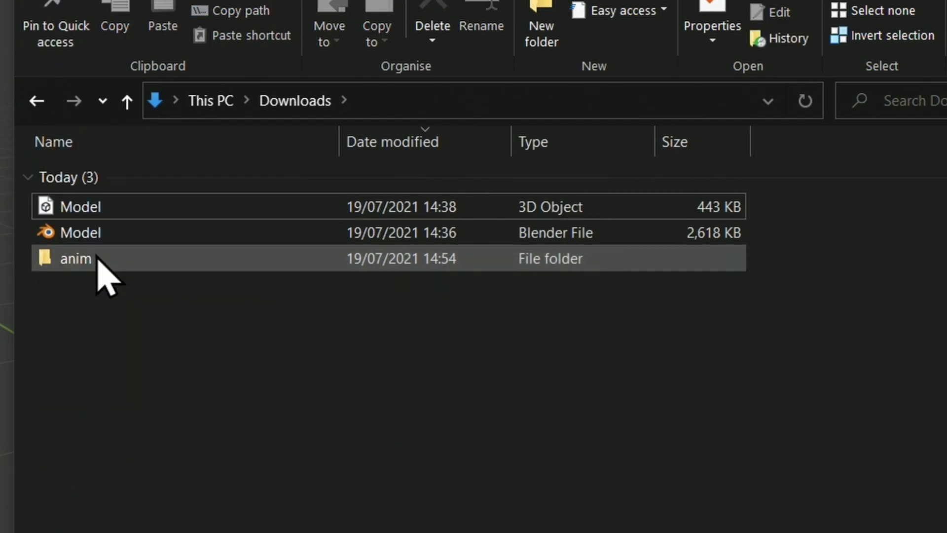
double_click(98, 260)
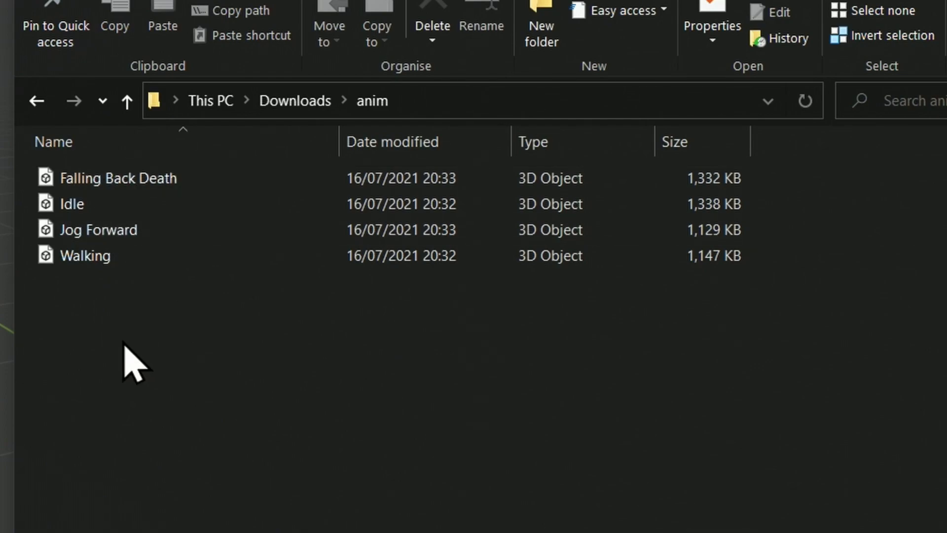
Step: Rename the Idle animation file to 'Idle -loop'
left_click(91, 207)
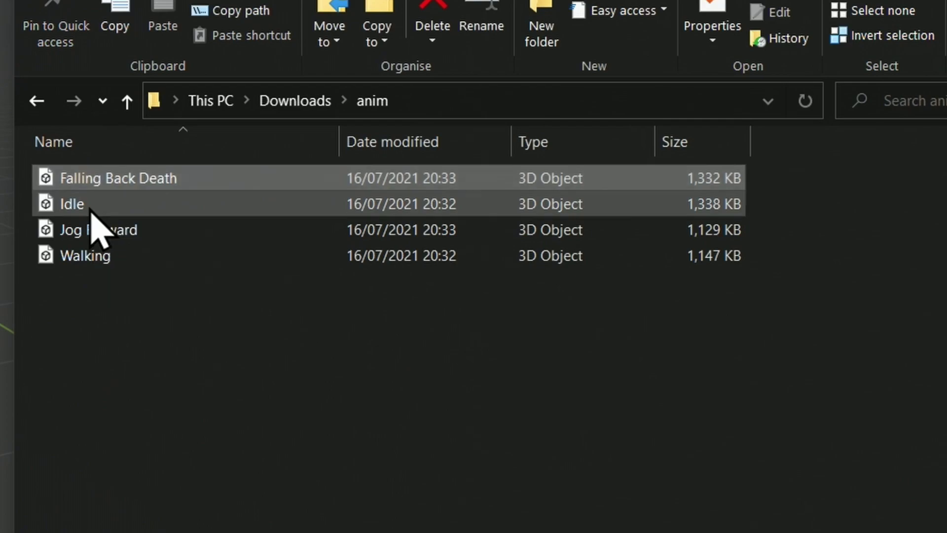
left_click(72, 210)
type("-loop")
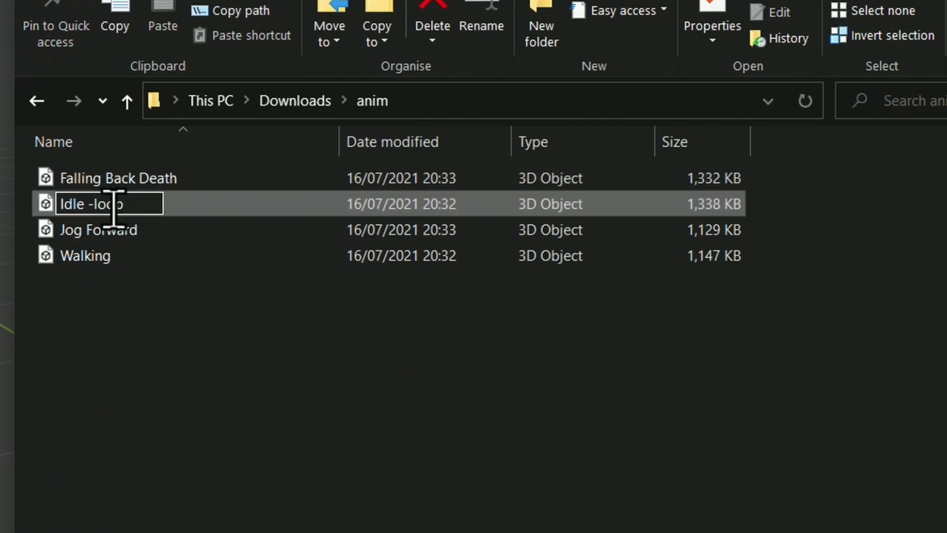
key("Return")
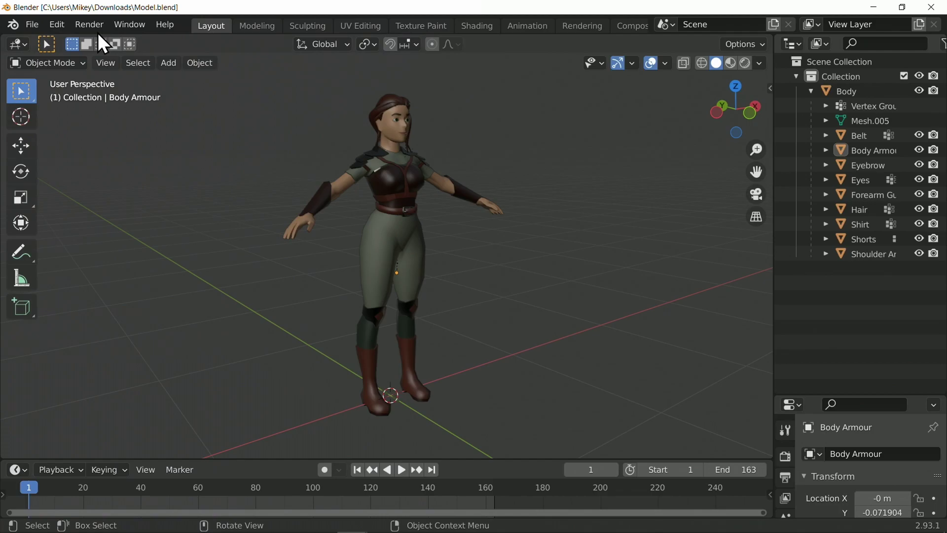
Step: Toggle Blender's system console on via the Window menu and refocus Blender
left_click(91, 32)
mouse_move(130, 25)
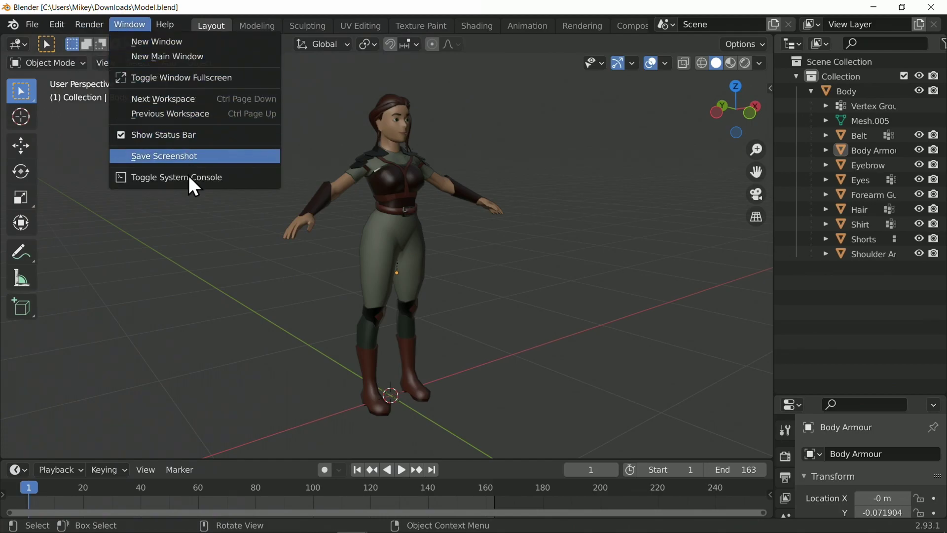
left_click(189, 177)
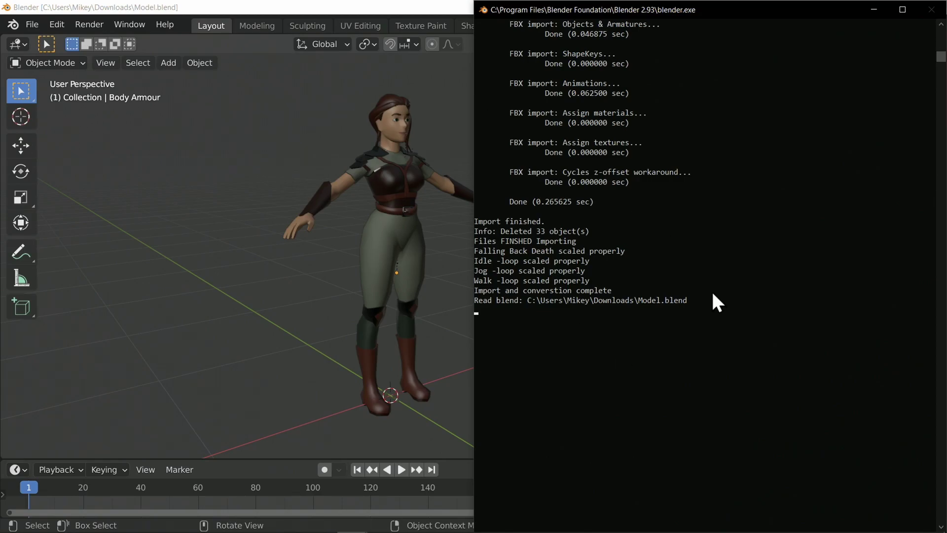
left_click(389, 8)
scroll(621, 23, "down", 2)
scroll(608, 24, "down", 2)
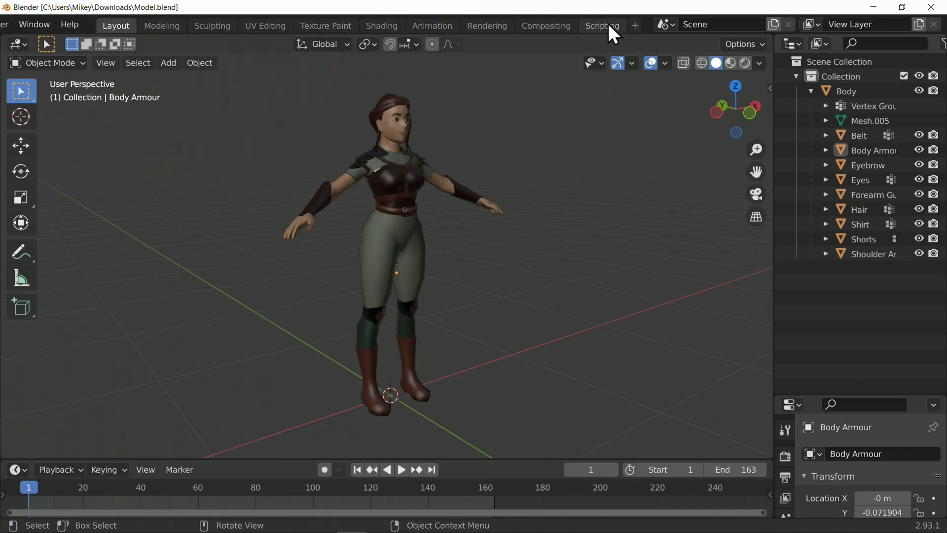
Step: In the Scripting workspace, change animation_directory_name to 'anim'
left_click(607, 23)
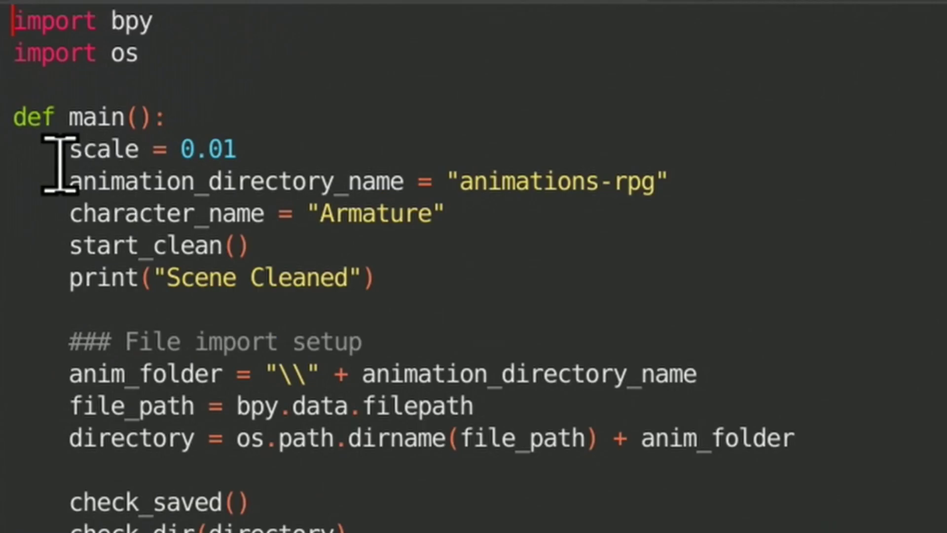
mouse_move(67, 181)
left_mouse_down()
mouse_move(661, 185)
mouse_move(527, 181)
left_mouse_up()
left_click(627, 181)
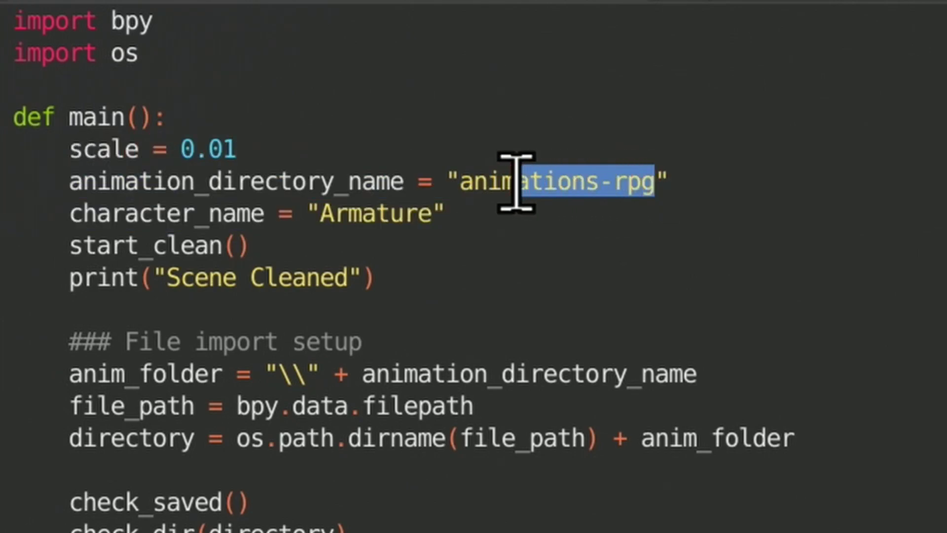
key("BackSpace")
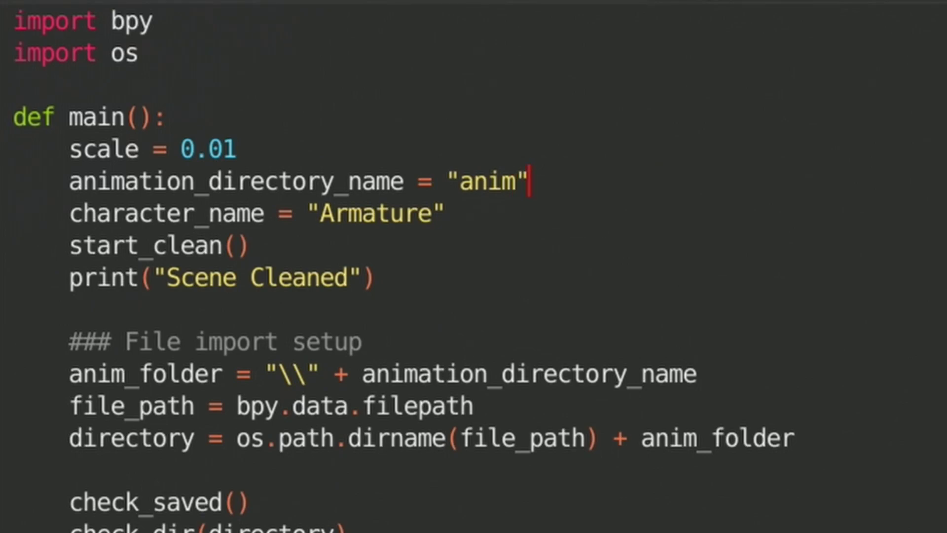
Step: Check the character name 'Armature' and tile Blender left with the console right
left_click_drag(69, 181, 487, 223)
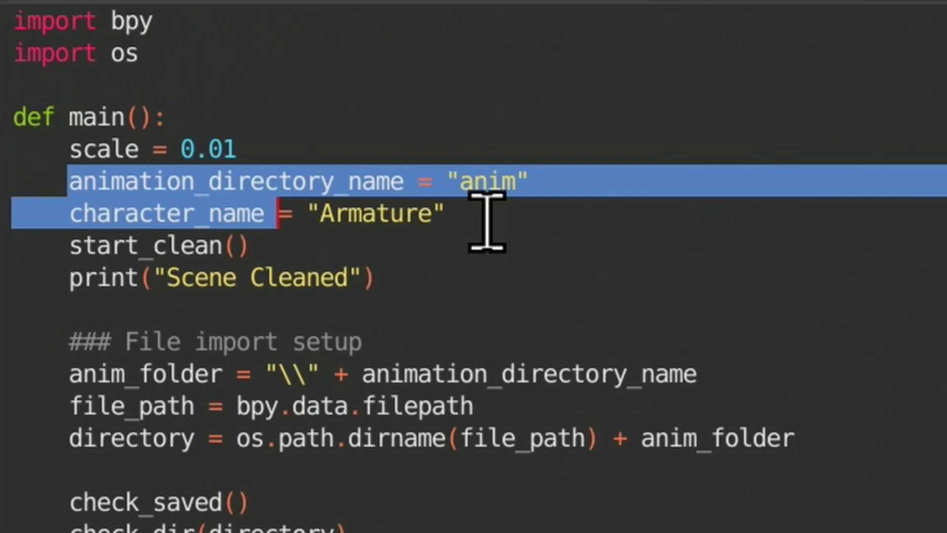
double_click(376, 213)
key("super+Left")
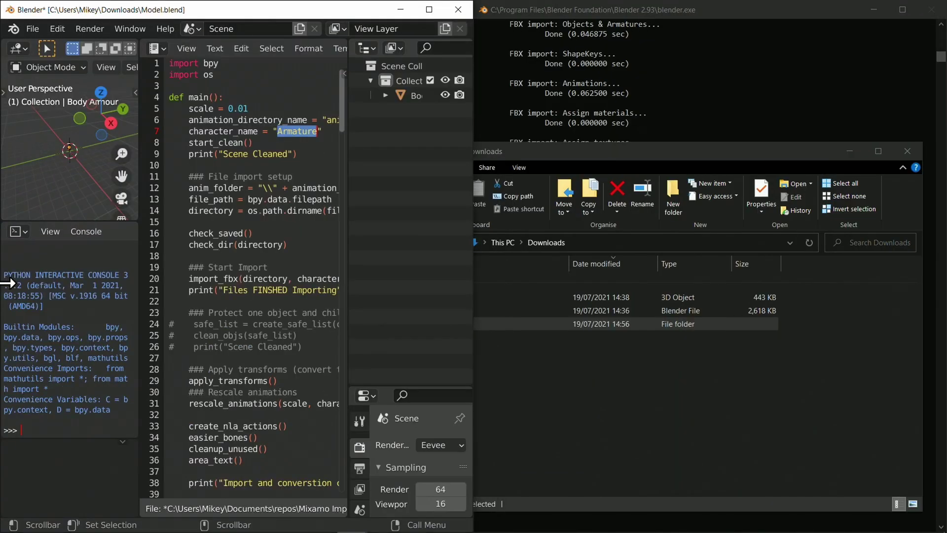
left_click(815, 116)
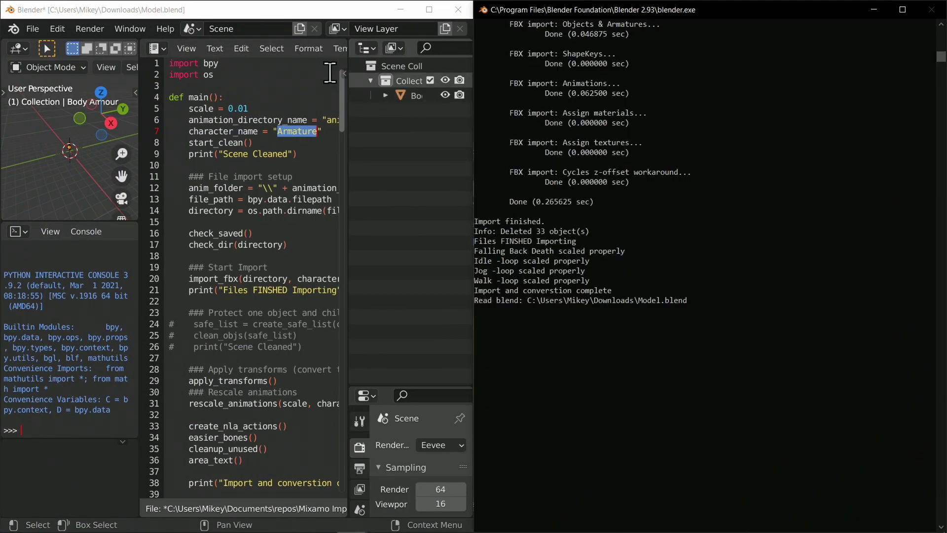
scroll(296, 111, "down", 2)
scroll(265, 147, "up", 2)
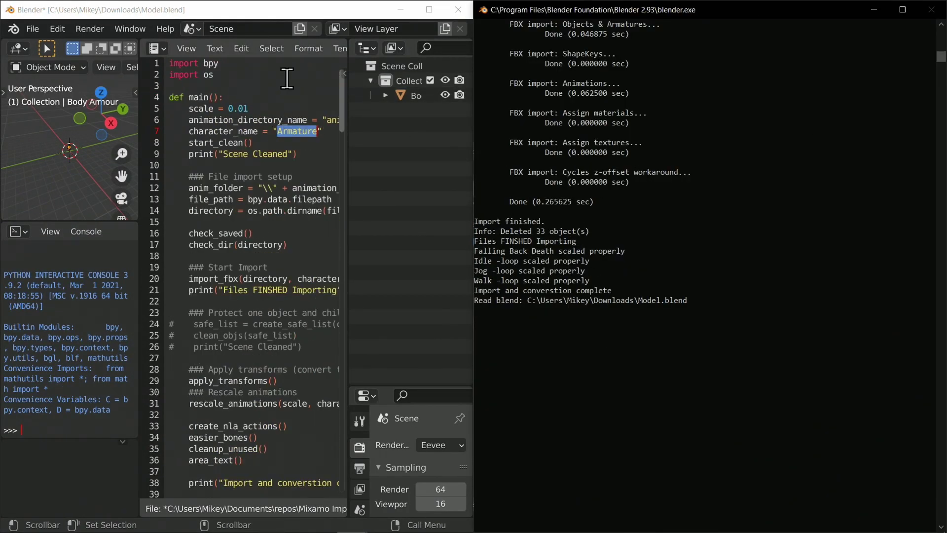
scroll(279, 40, "down", 2)
scroll(278, 47, "down", 2)
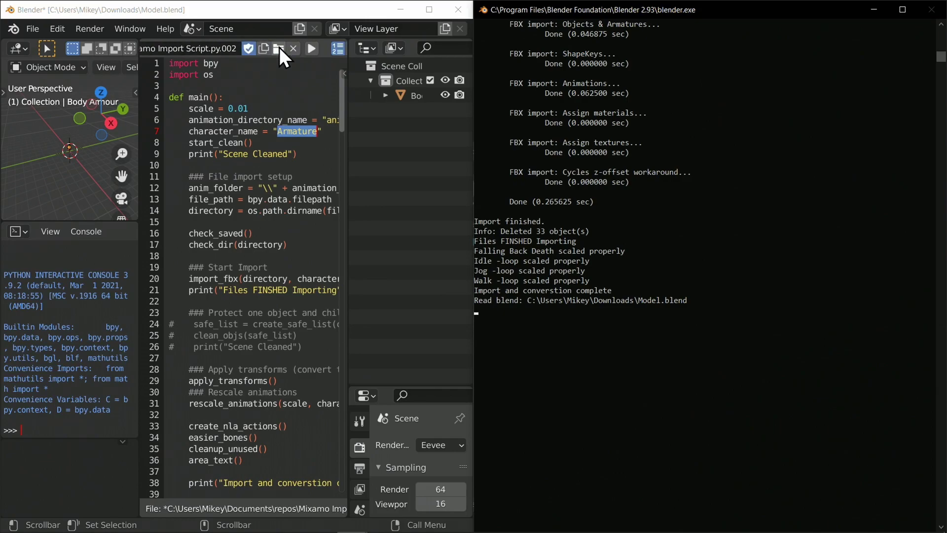
scroll(279, 46, "down", 2)
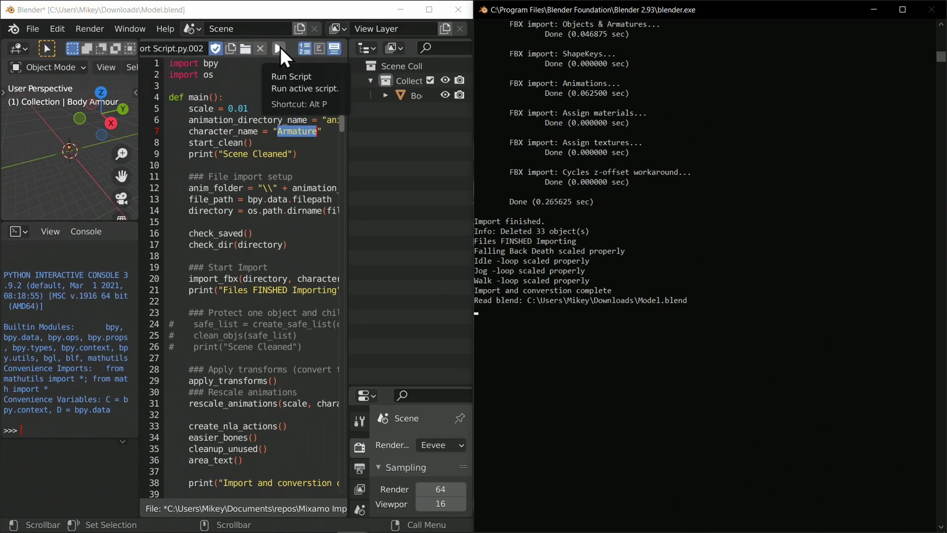
Step: Run the import script, maximize Blender, and play the imported animations in the Animation workspace
left_click(280, 47)
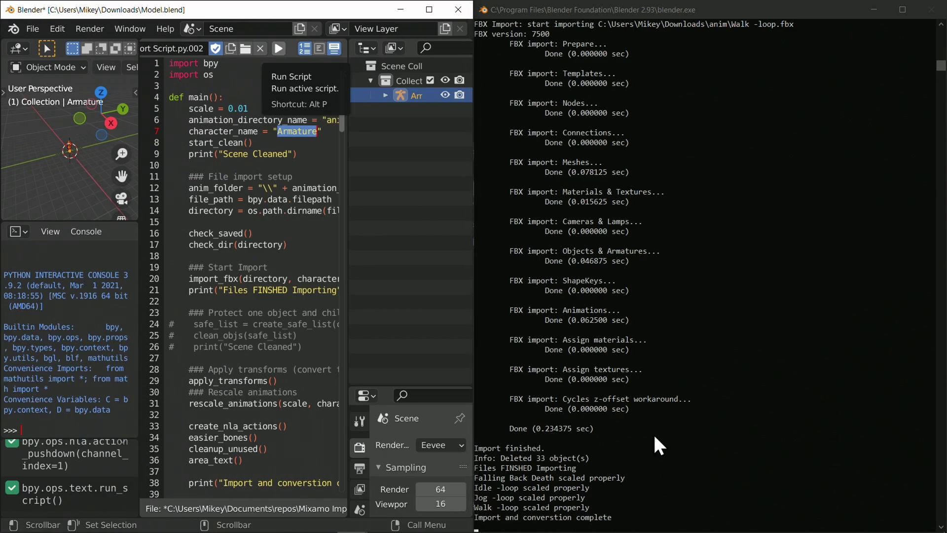
left_click(429, 10)
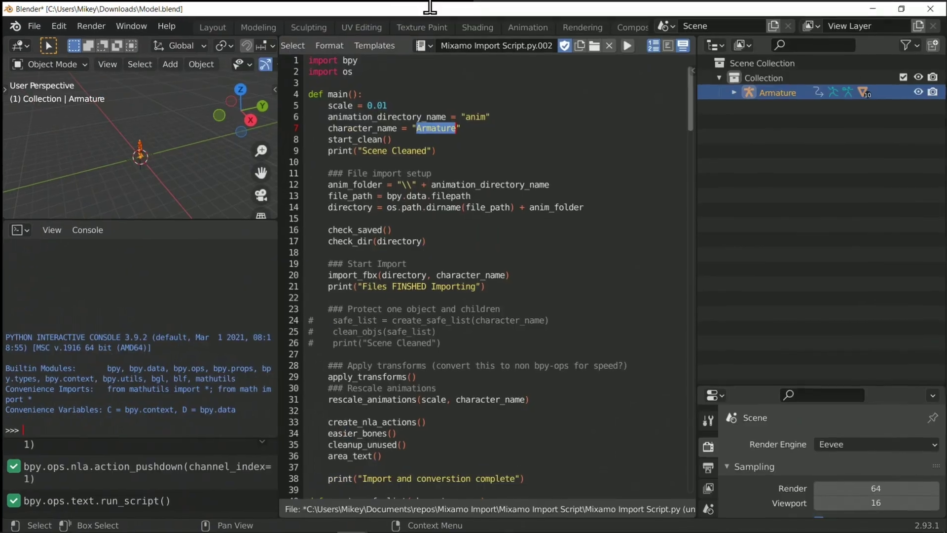
key("space")
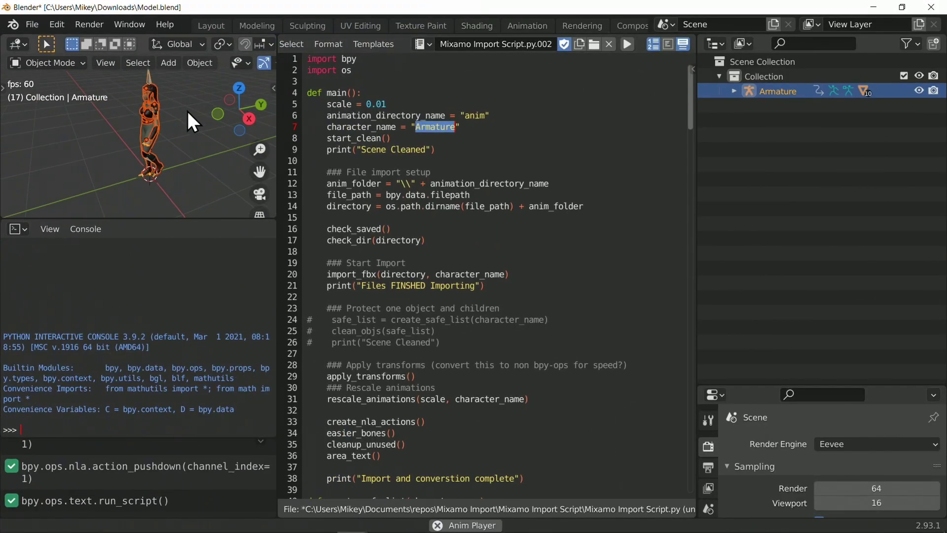
left_click(527, 27)
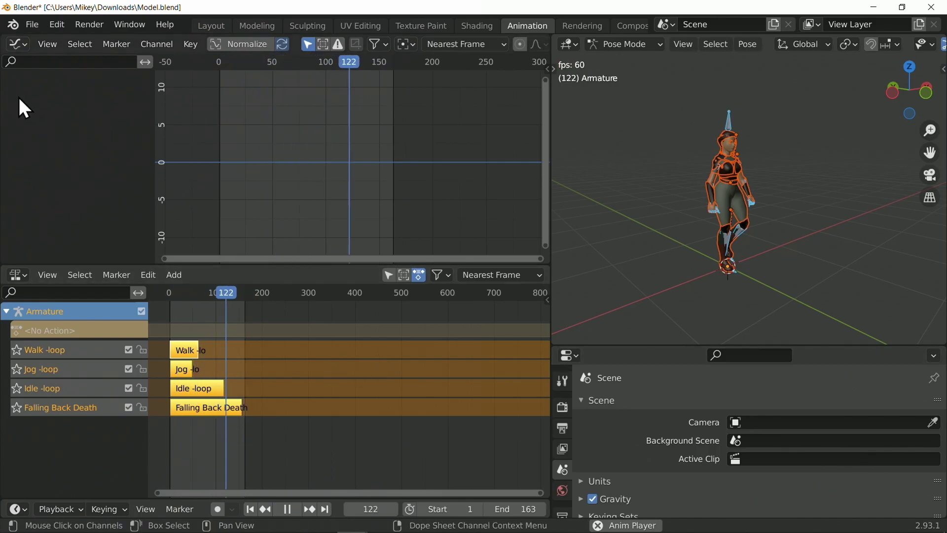
Step: In the NLA editor, preview the Walk -loop action and set the scene end frame to 62
left_click(250, 120)
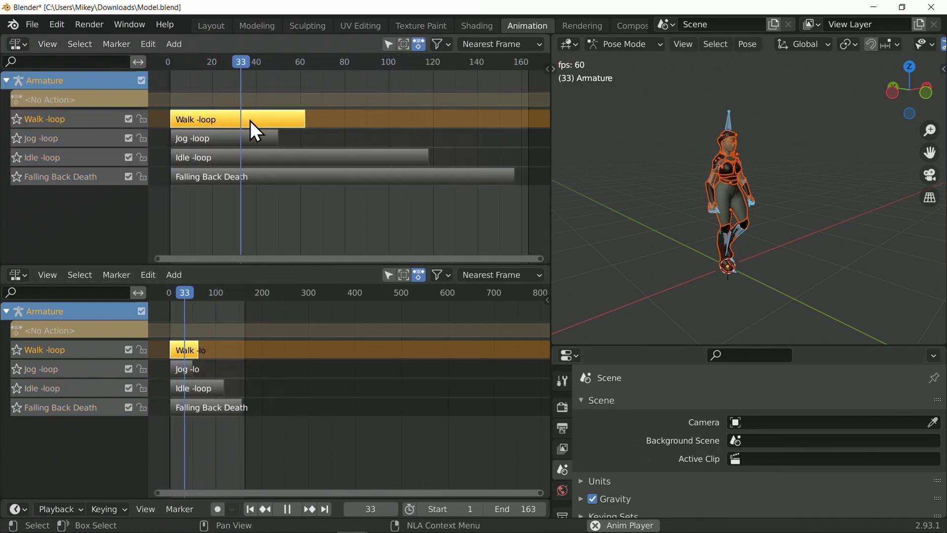
key("Tab")
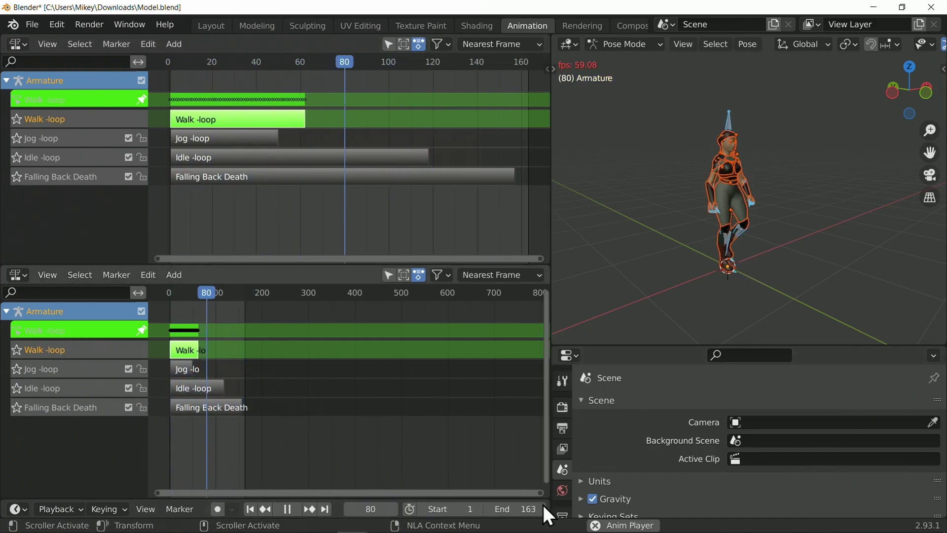
double_click(530, 508)
type("57")
key("Return")
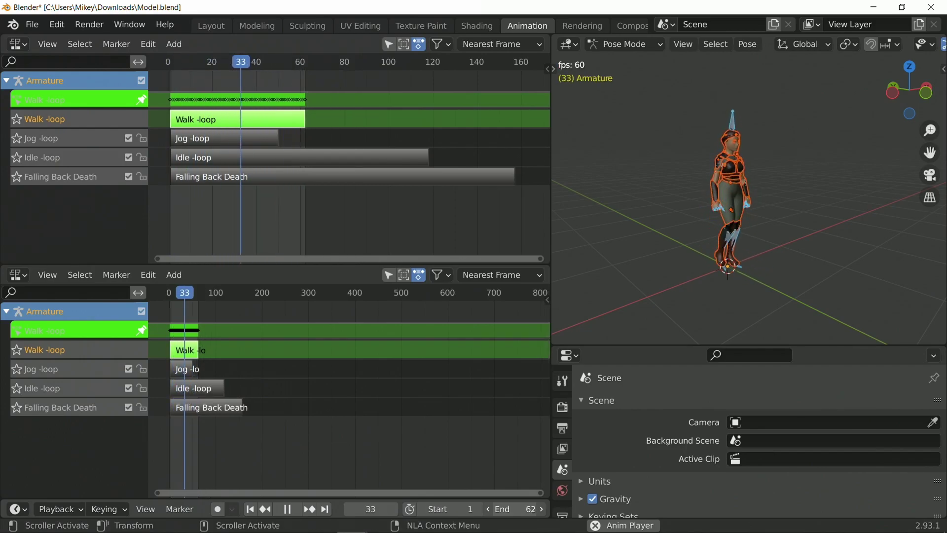
left_click_drag(529, 509, 540, 508)
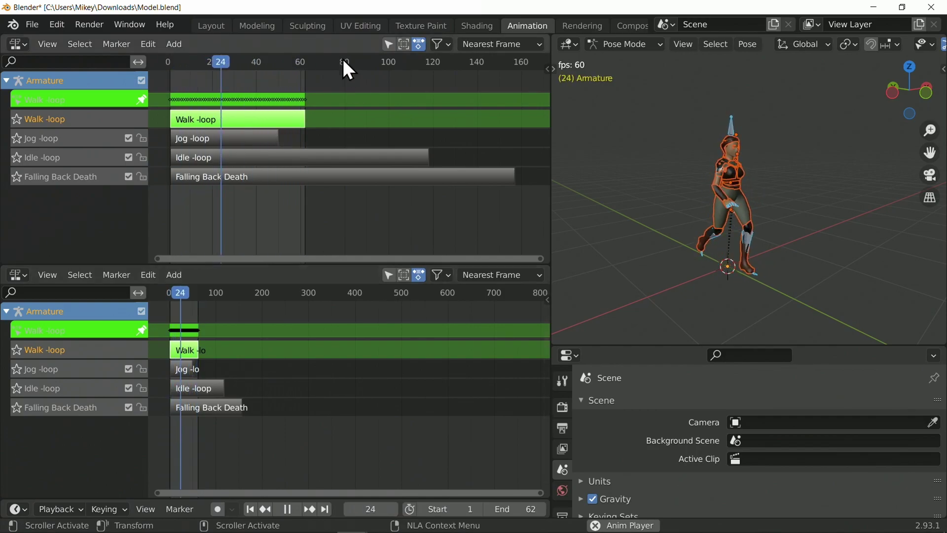
Step: Preview the Jog -loop action, then the Idle -loop action, as the active action
key("Tab")
left_click(258, 140)
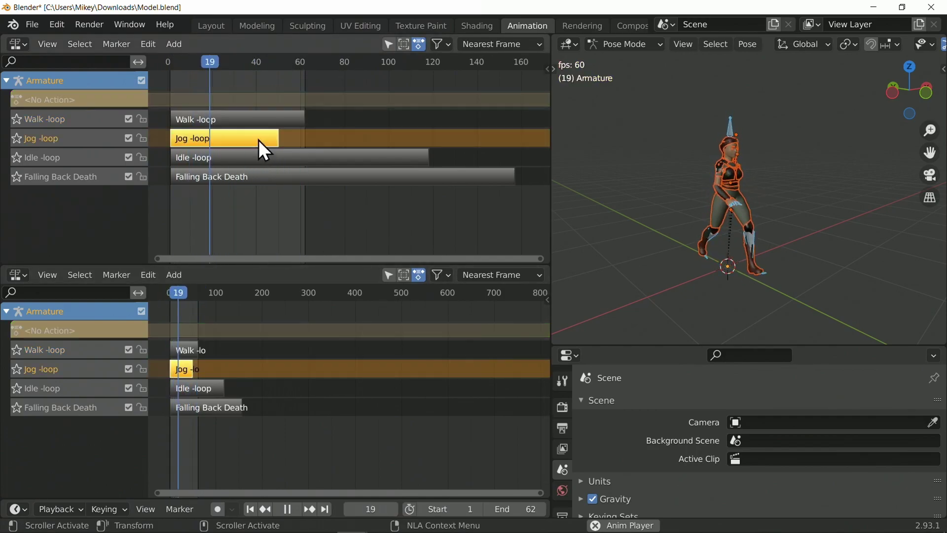
key("Tab")
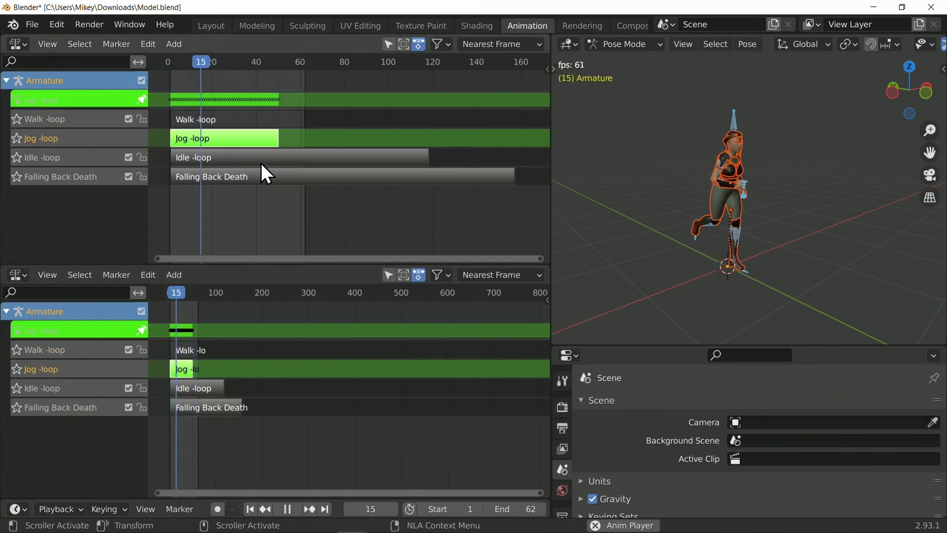
key("Tab")
left_click(265, 157)
key("Tab")
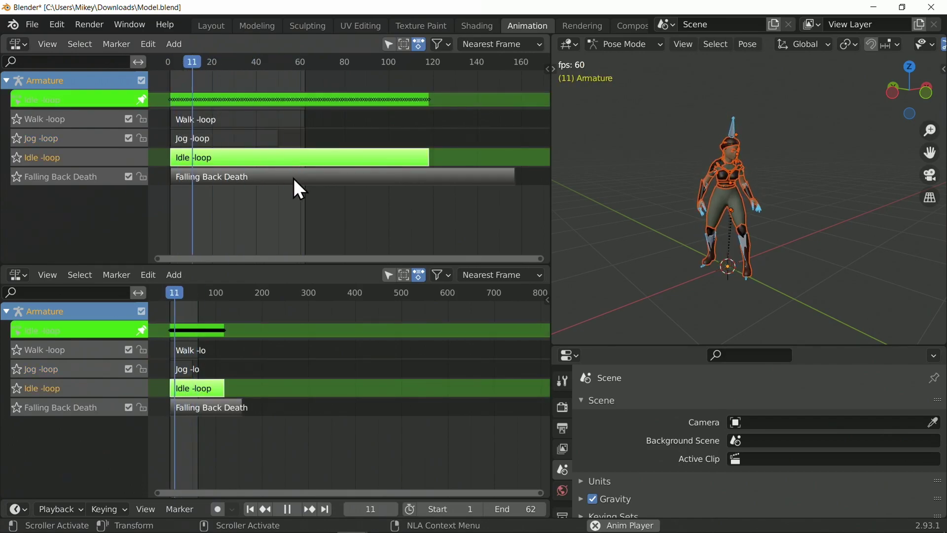